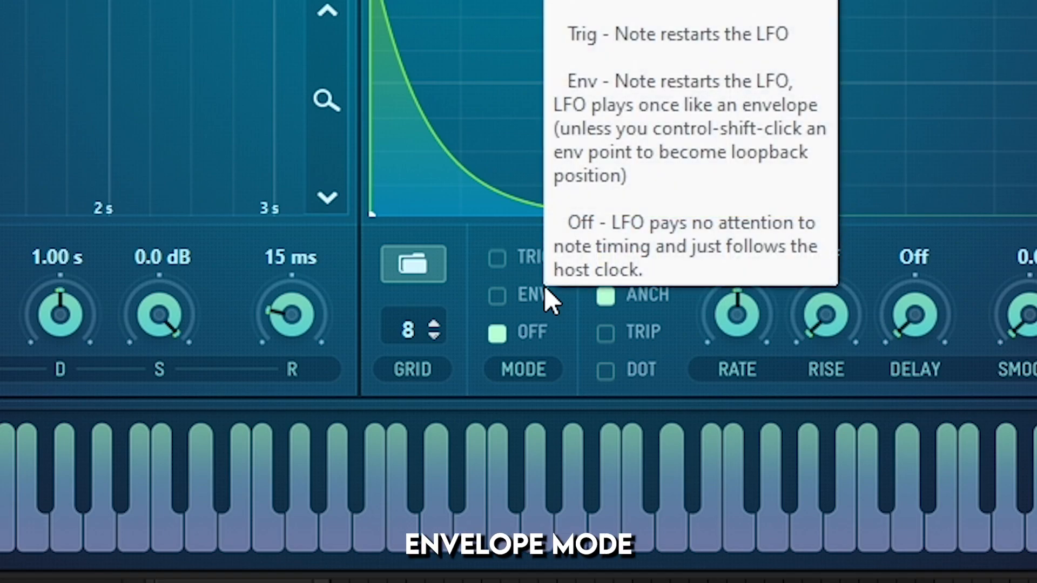
Switch LFO 1 to Env mode, and in the modulation matrix change the direction type and raise the amount of its A Vol row.
left_click(529, 293)
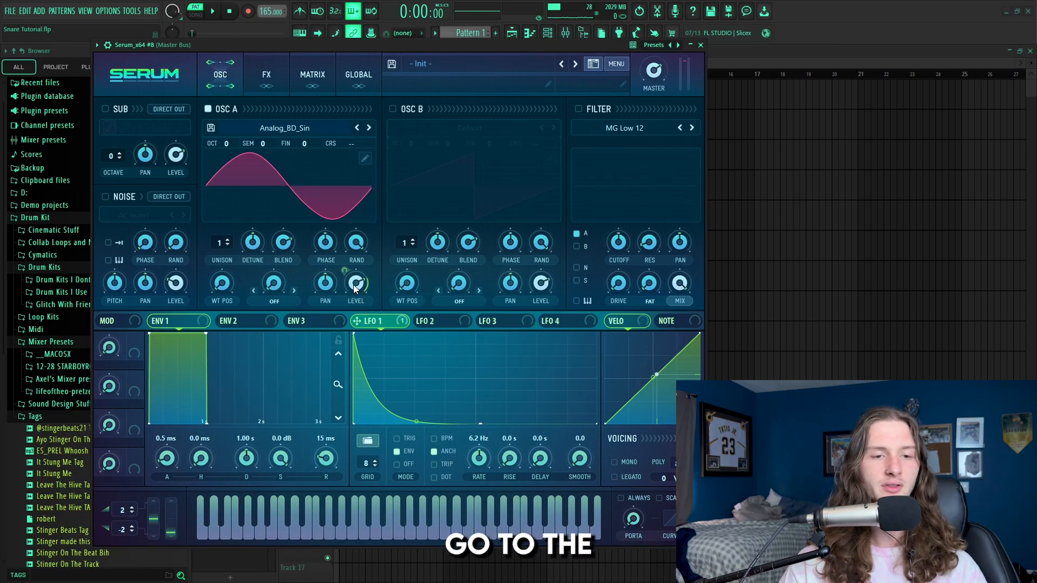
left_click(313, 79)
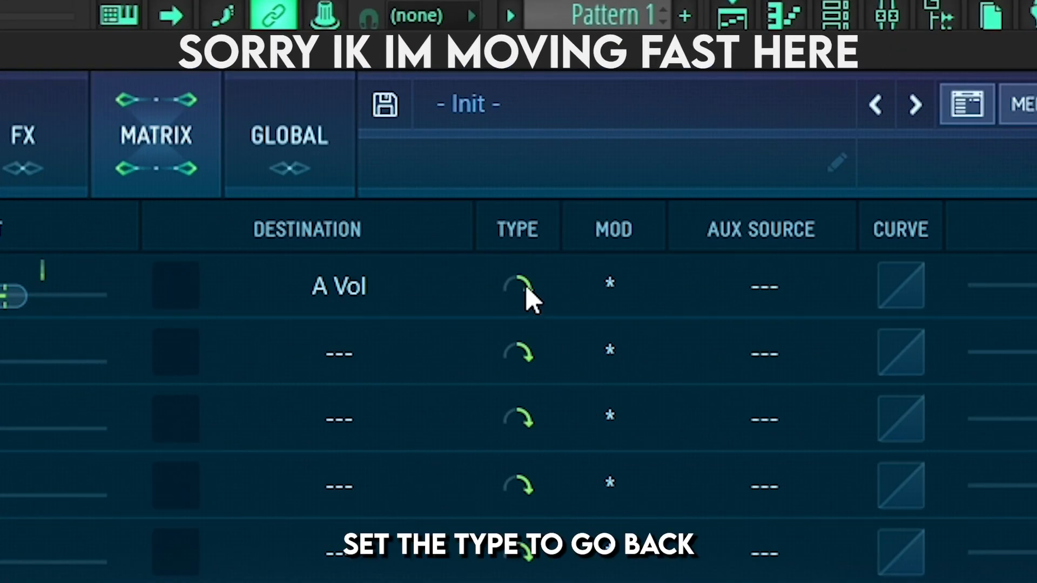
left_click(526, 291)
left_click_drag(4, 297, 187, 345)
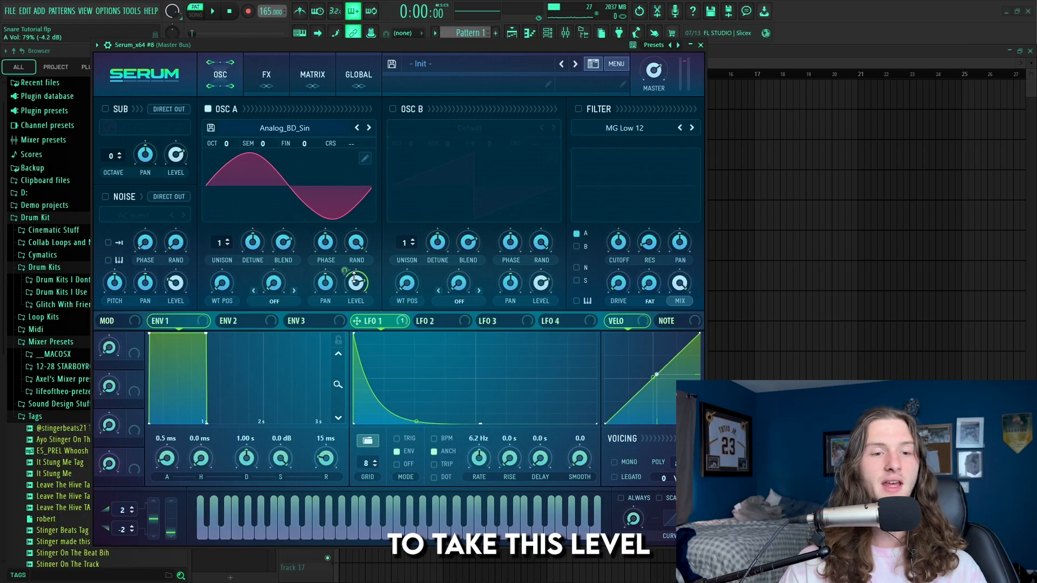
Turn down the Osc A level and set the LFO 1 rate to 2.1 Hz.
left_click_drag(354, 278, 355, 312)
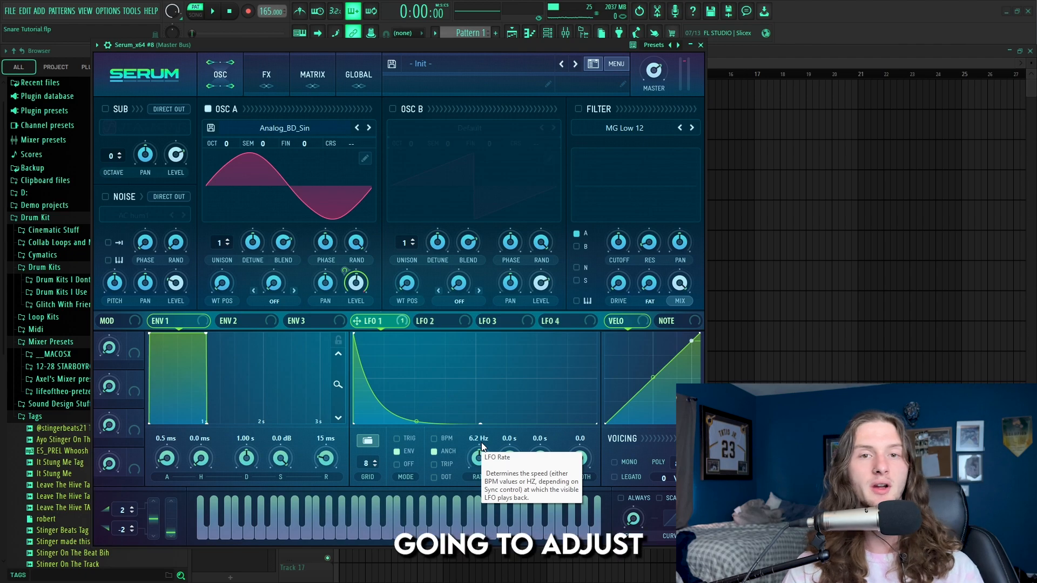
left_click_drag(482, 446, 477, 477)
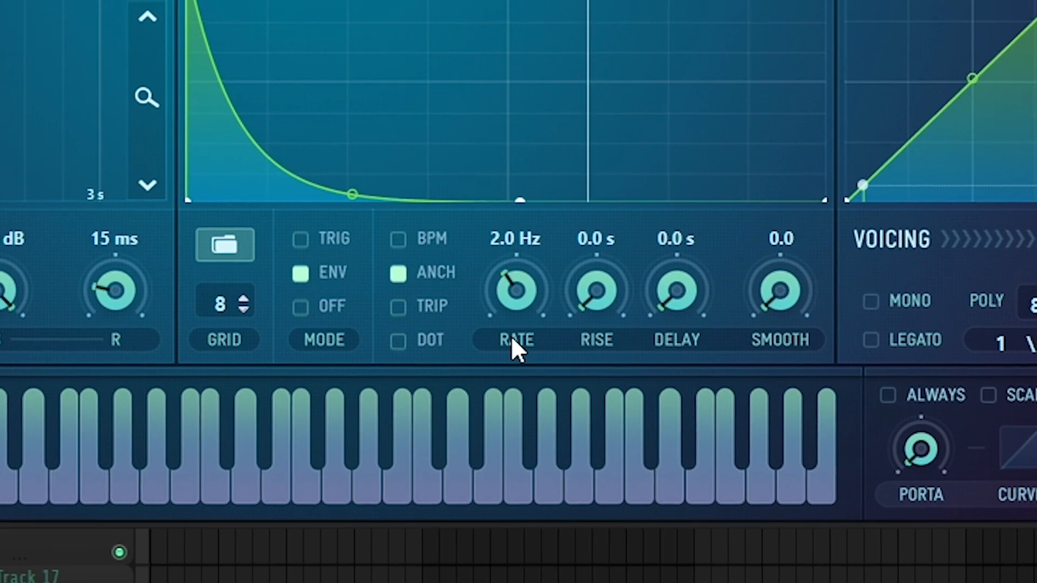
left_click_drag(511, 337, 511, 334)
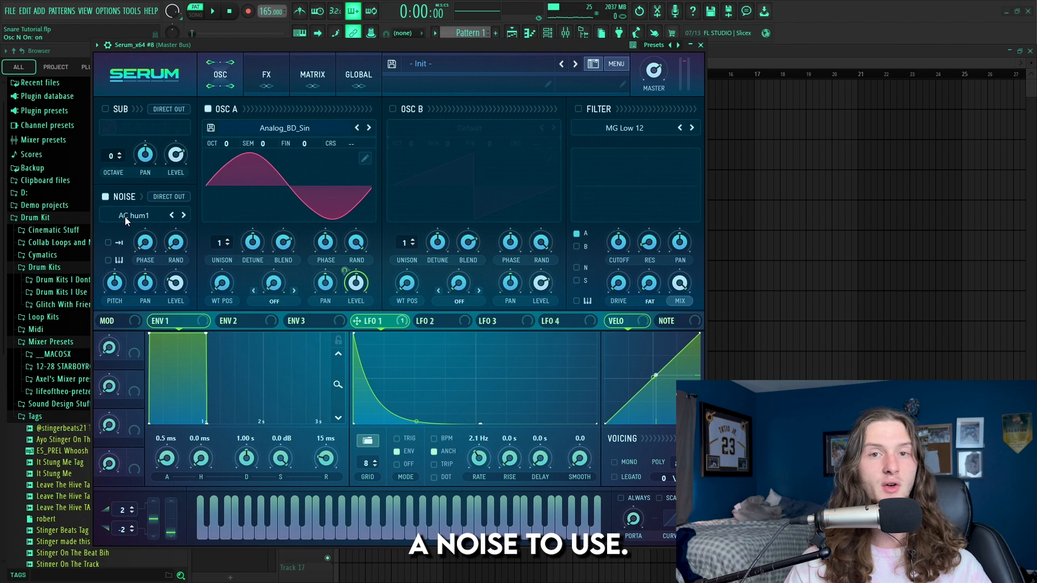
Load the Analog noise sample AlphaNz into the noise oscillator.
left_click(124, 216)
mouse_move(140, 230)
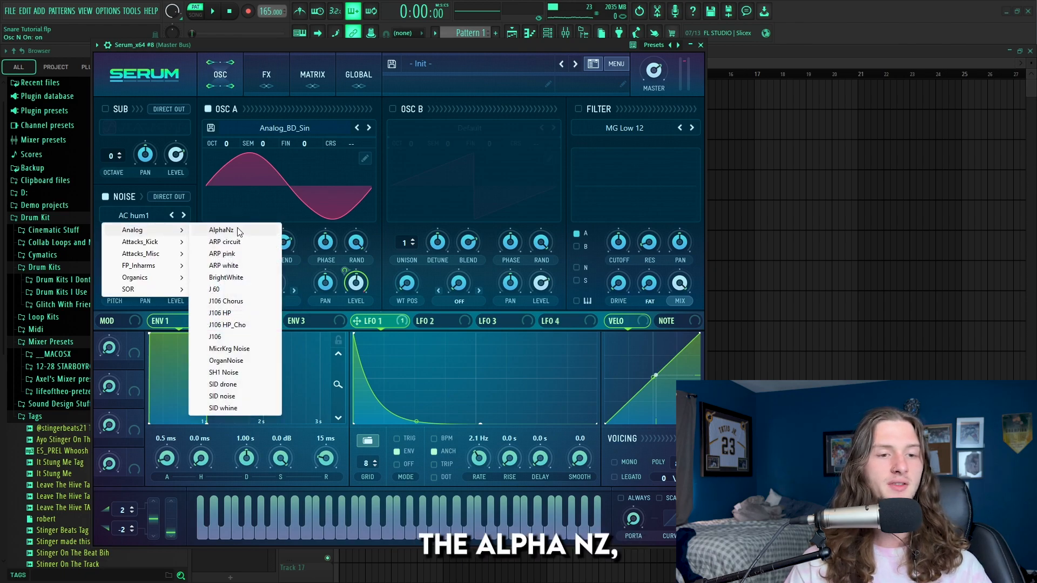
left_click(237, 230)
left_click(134, 216)
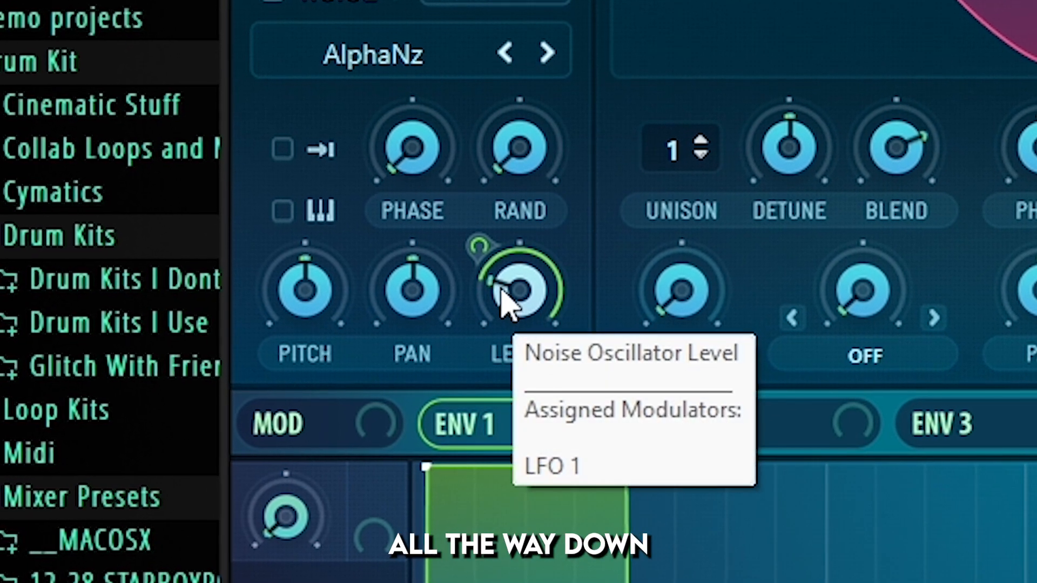
Turn the noise level all the way down and raise LFO 1's modulation amount on it to the maximum.
left_click_drag(174, 282, 171, 301)
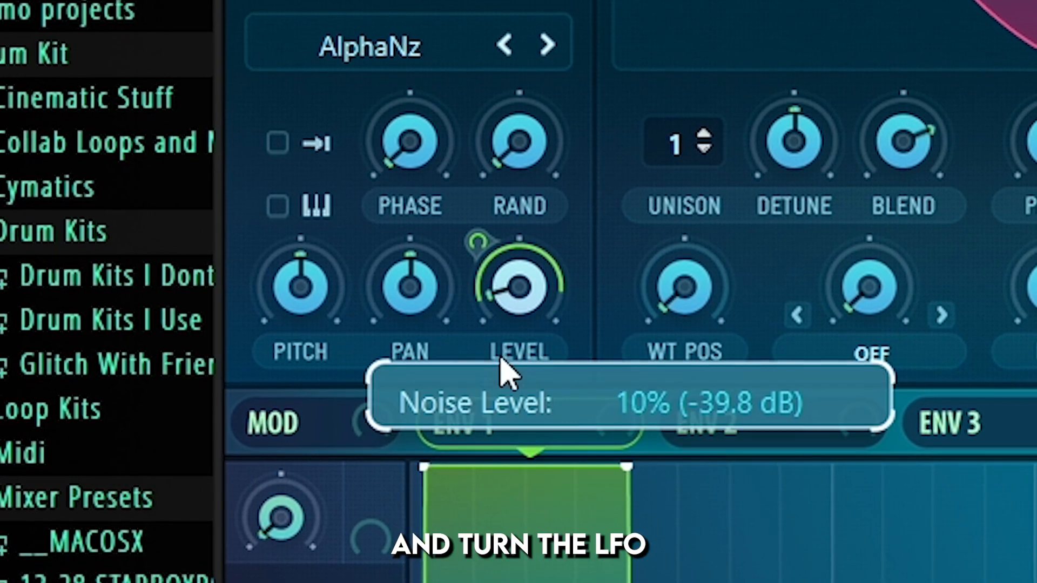
left_click_drag(477, 243, 599, 103)
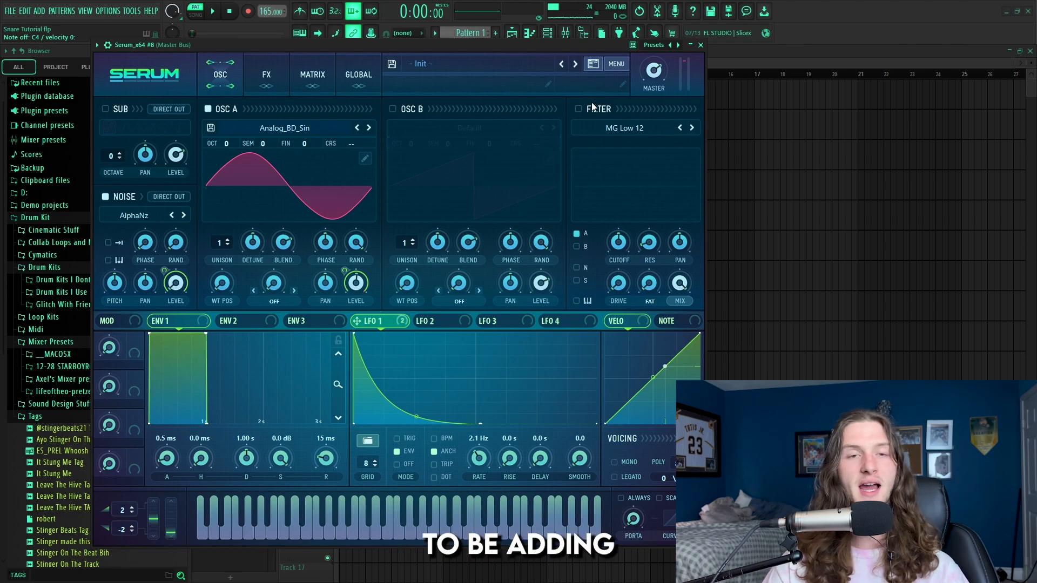
Enable the filter and set its type to High 6 from the Normal category.
left_click(578, 108)
left_click(648, 128)
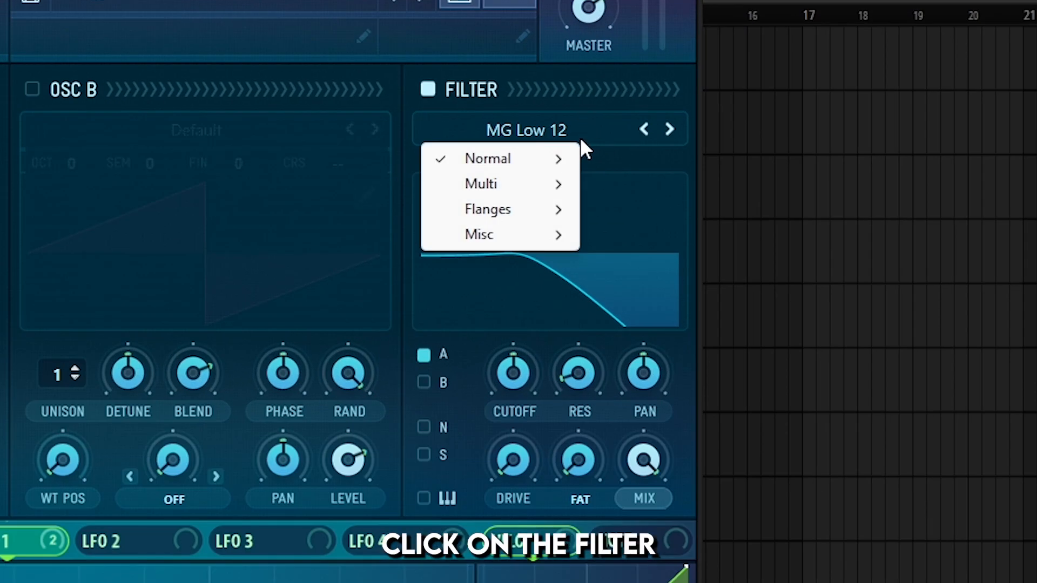
mouse_move(621, 143)
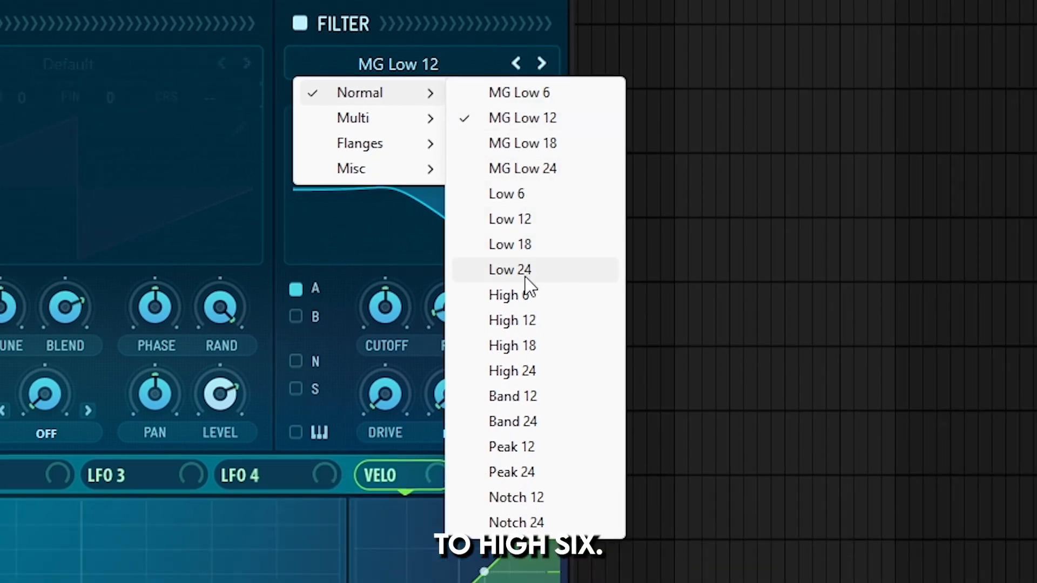
left_click(650, 362)
Add a little drive to the filter and route the noise oscillator through it.
left_click_drag(465, 487, 471, 416)
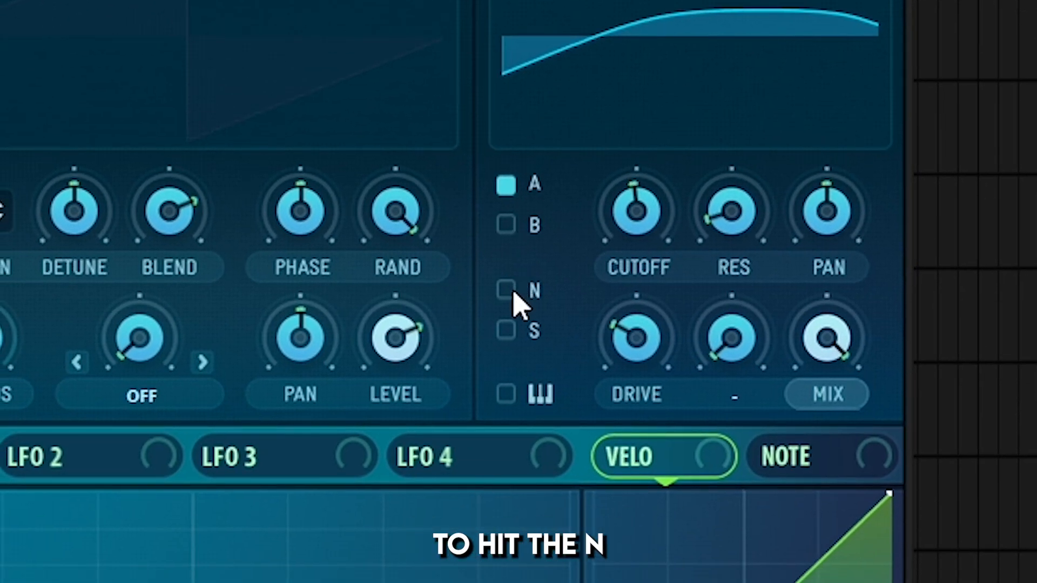
left_click(510, 294)
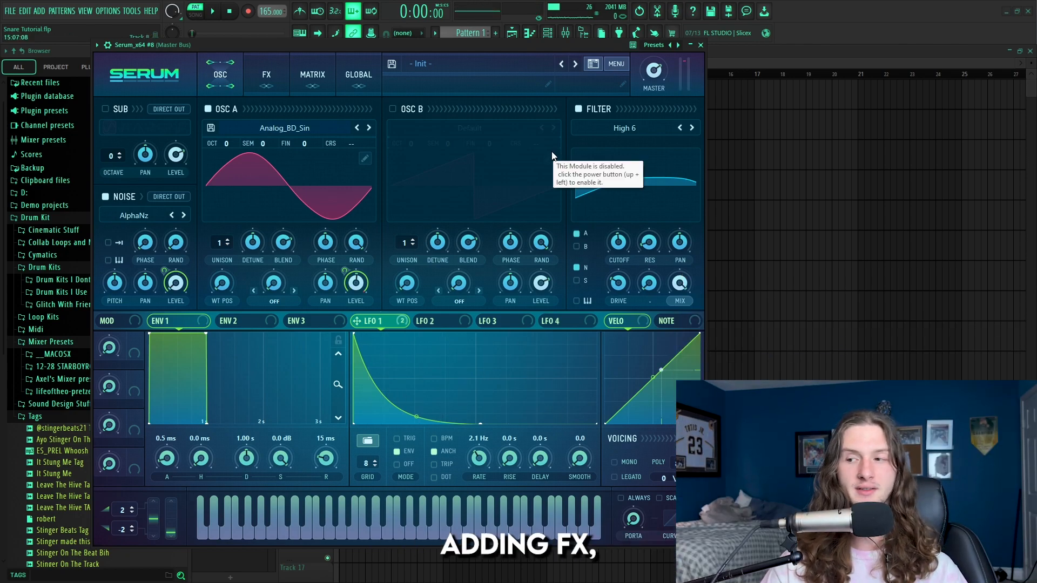
Add a distortion effect and set its type to X-Shaper.
left_click(266, 75)
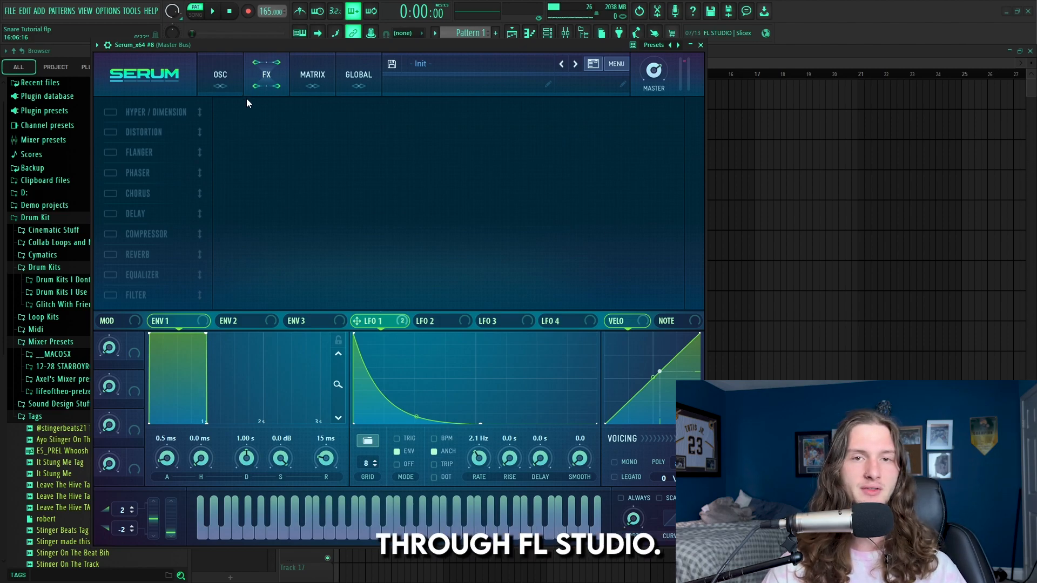
left_click(111, 132)
left_click(318, 123)
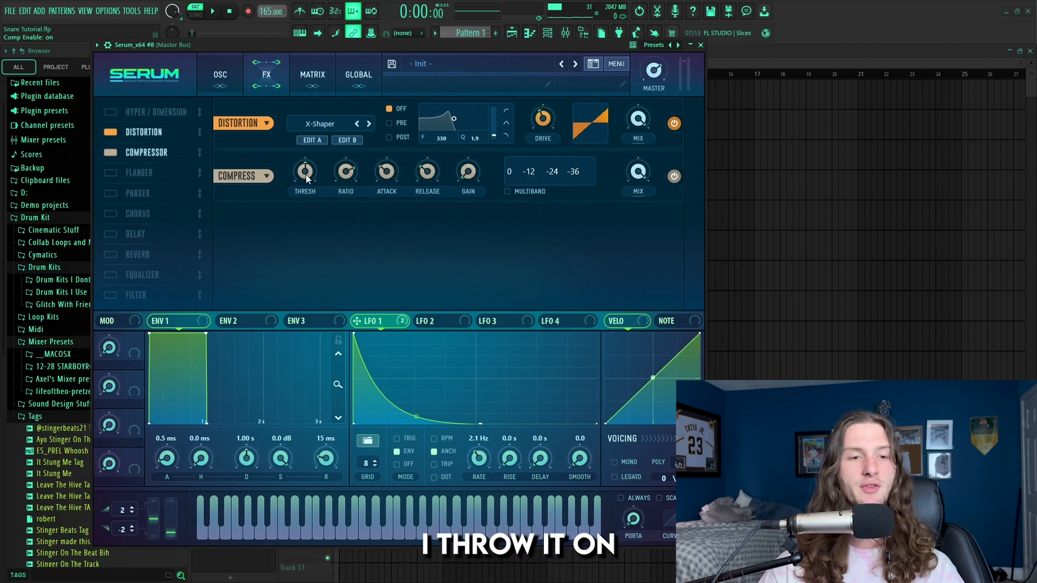
Set the compressor threshold to about -15.5 dB and turn on its multiband mode.
left_click_drag(306, 172, 305, 175)
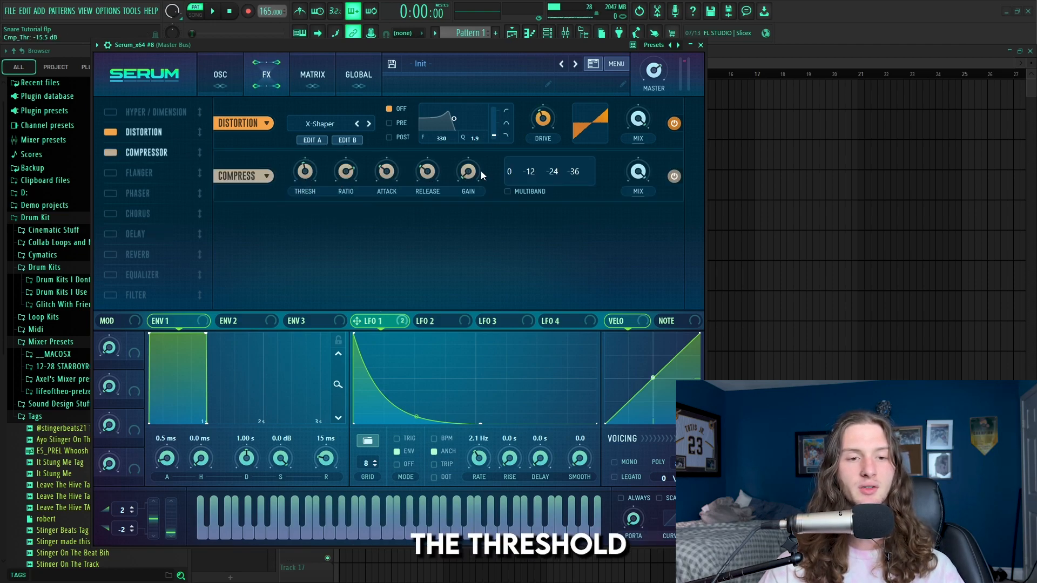
left_click(516, 195)
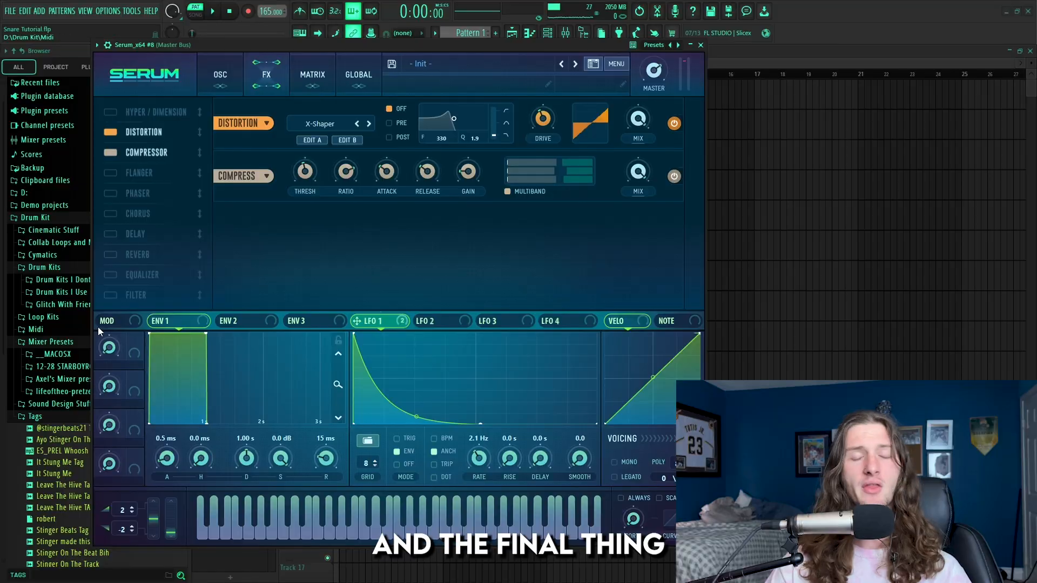
Add a reverb in Plate mode and place it directly after the compressor in the effects chain.
left_click(112, 254)
left_click_drag(144, 254, 164, 158)
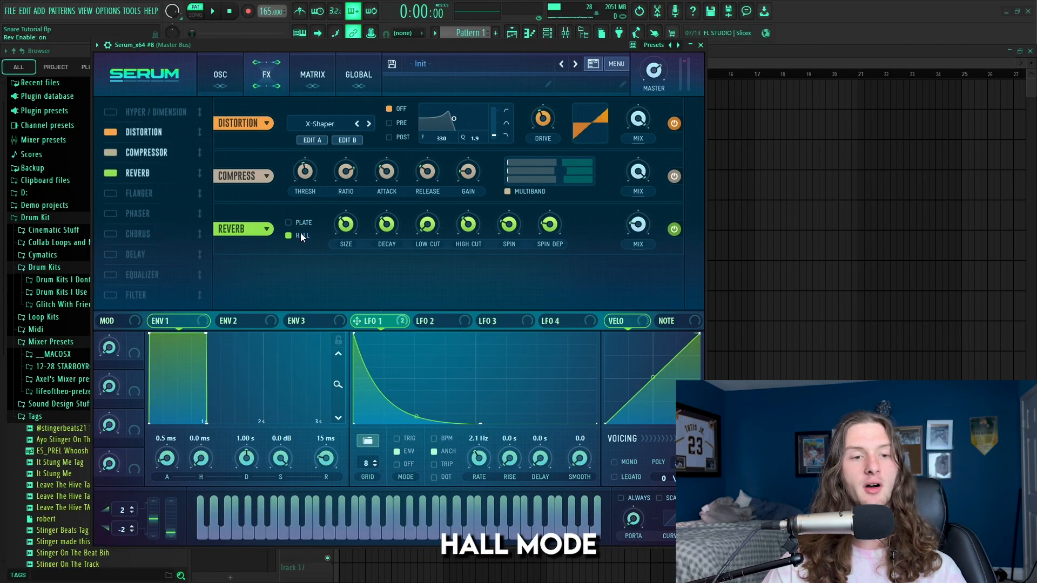
left_click(289, 223)
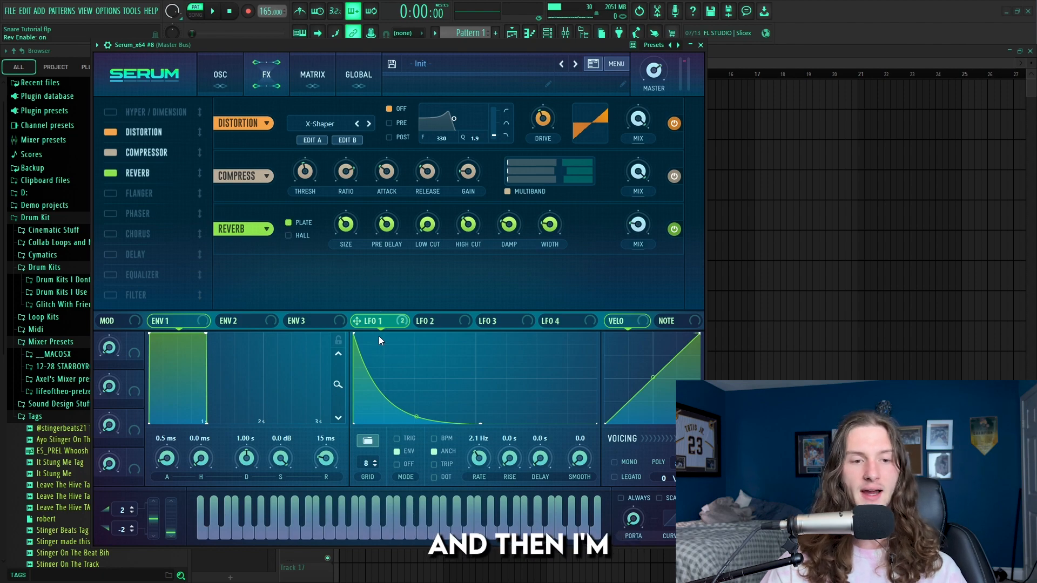
Assign LFO 1 to the reverb mix, turn the base mix down, and adjust the modulation amount.
left_click_drag(380, 319, 637, 222)
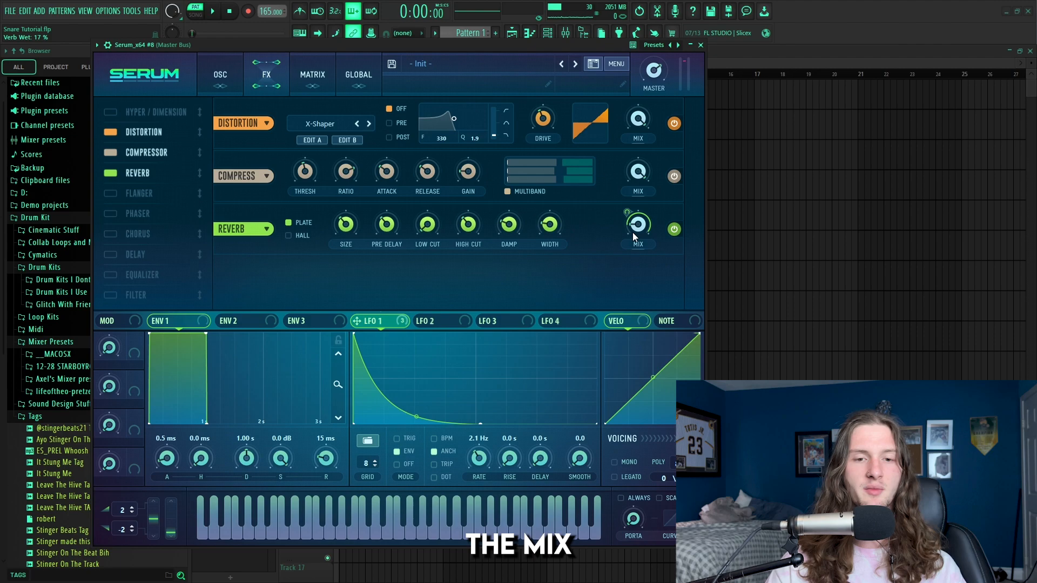
left_click_drag(634, 233, 634, 257)
left_click_drag(628, 212, 635, 235)
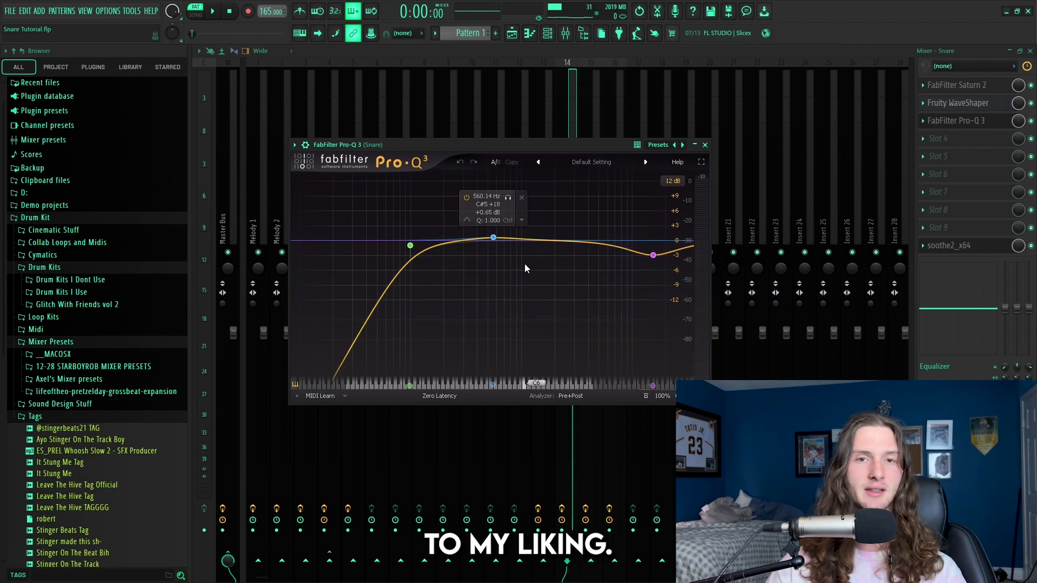
Open the soothe2 effect on the Snare mixer track.
left_click(969, 250)
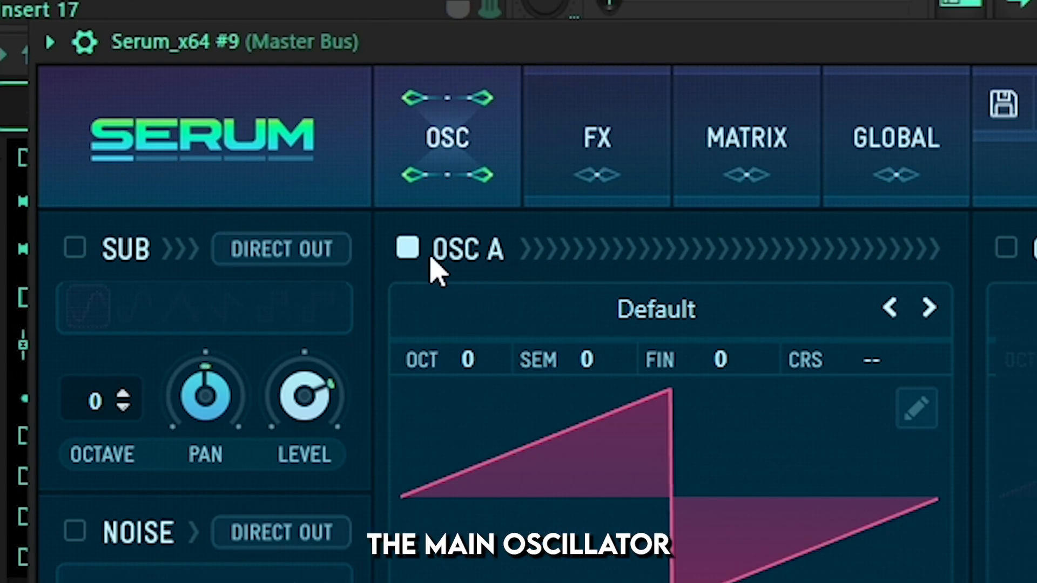
Turn off Osc A in the new Serum instance and enable the noise oscillator with the Analog sample AlphaNz.
left_click(408, 248)
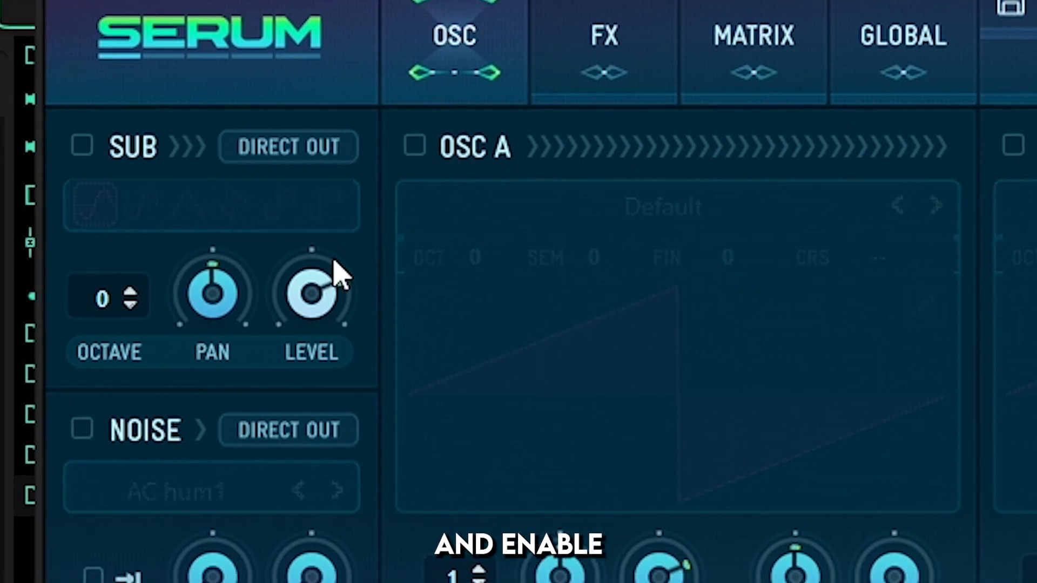
left_click(95, 282)
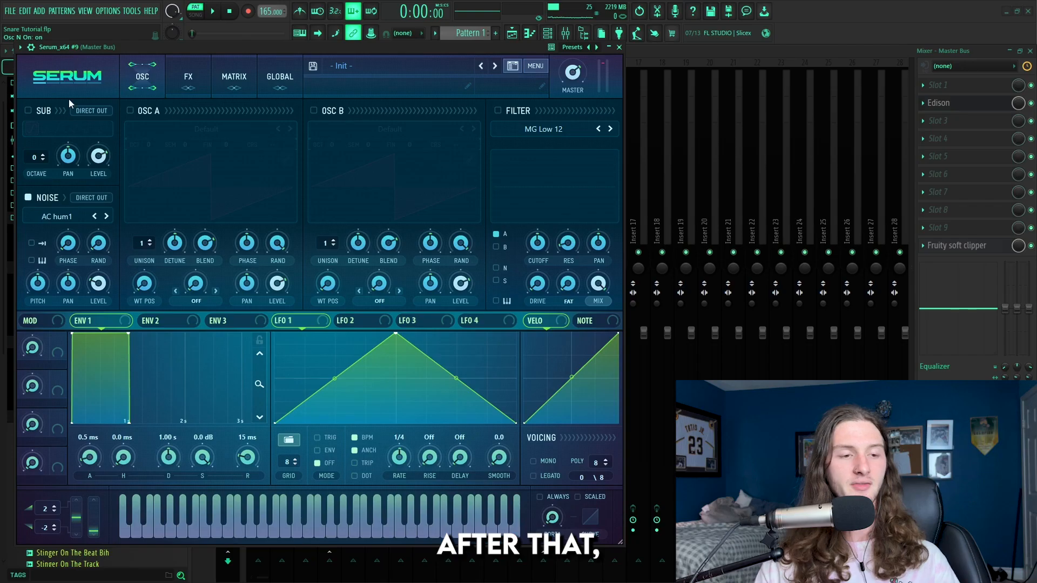
left_click(53, 213)
mouse_move(70, 237)
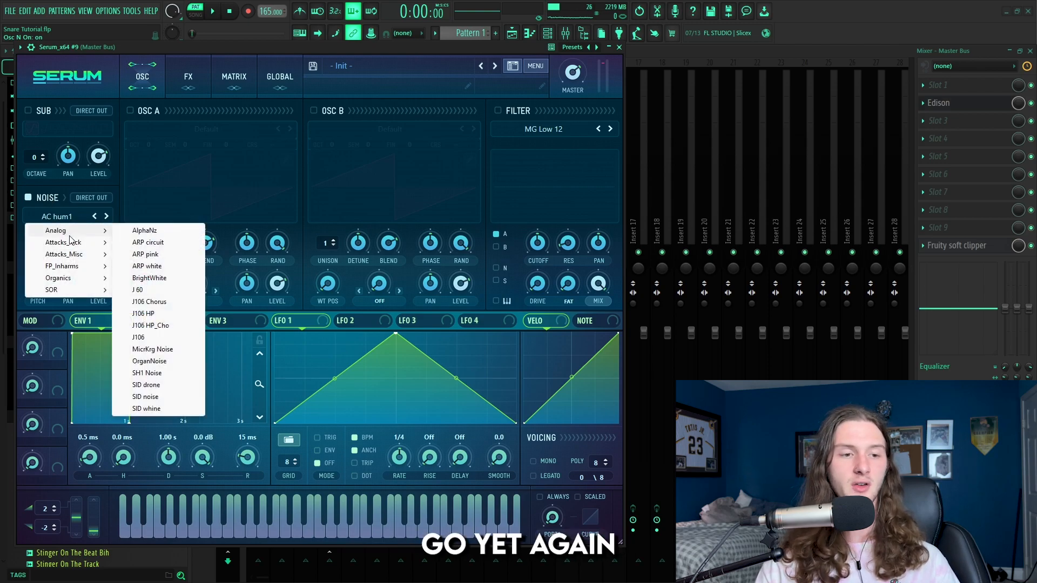
left_click(144, 230)
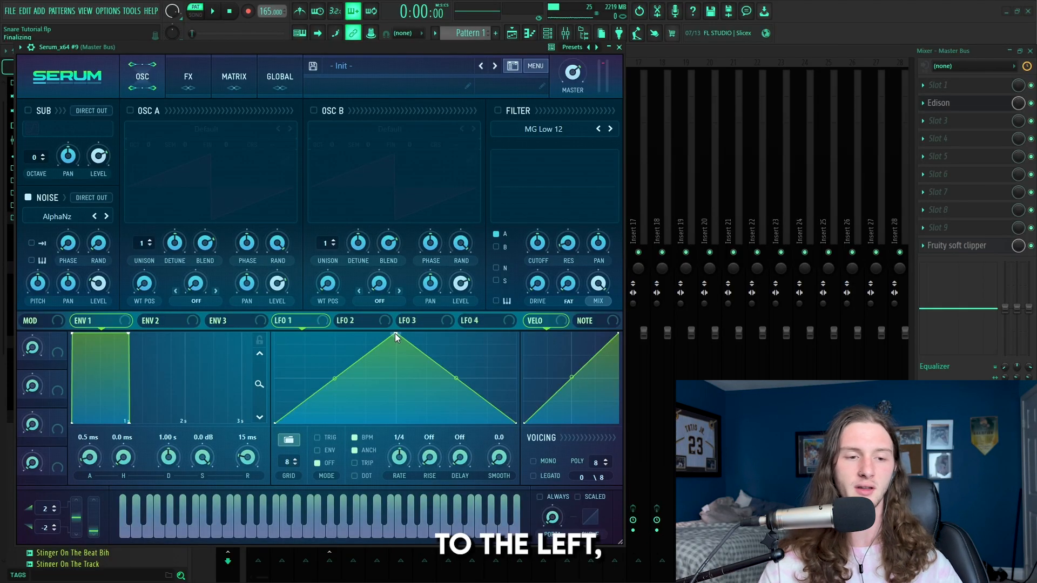
Shape LFO 1 into two narrow falling spikes followed by a third with a long, gradual tail, and set it to Env mode.
left_click_drag(394, 334, 276, 336)
double_click(291, 342)
left_click_drag(294, 420, 296, 446)
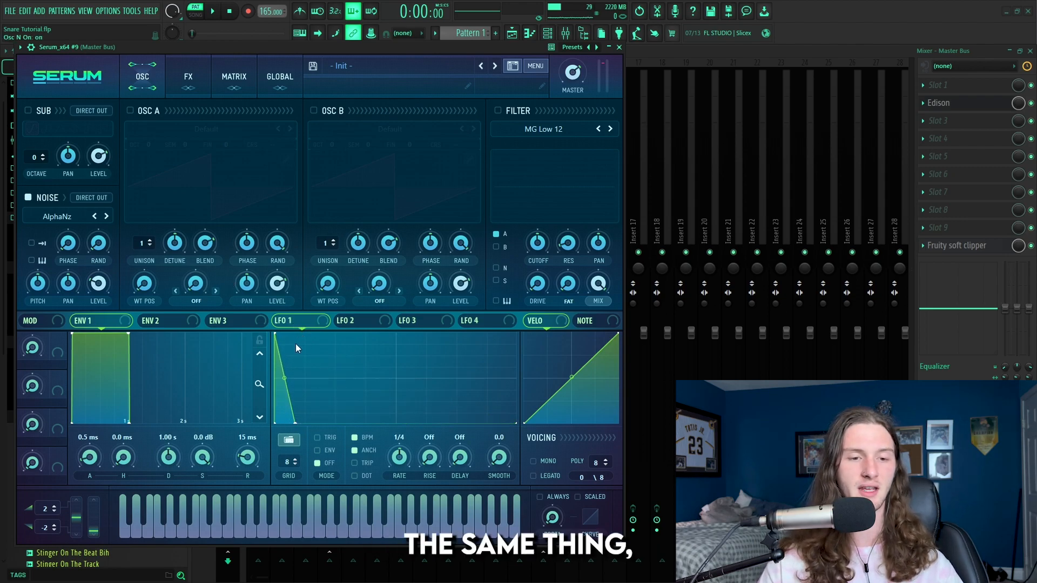
double_click(295, 342)
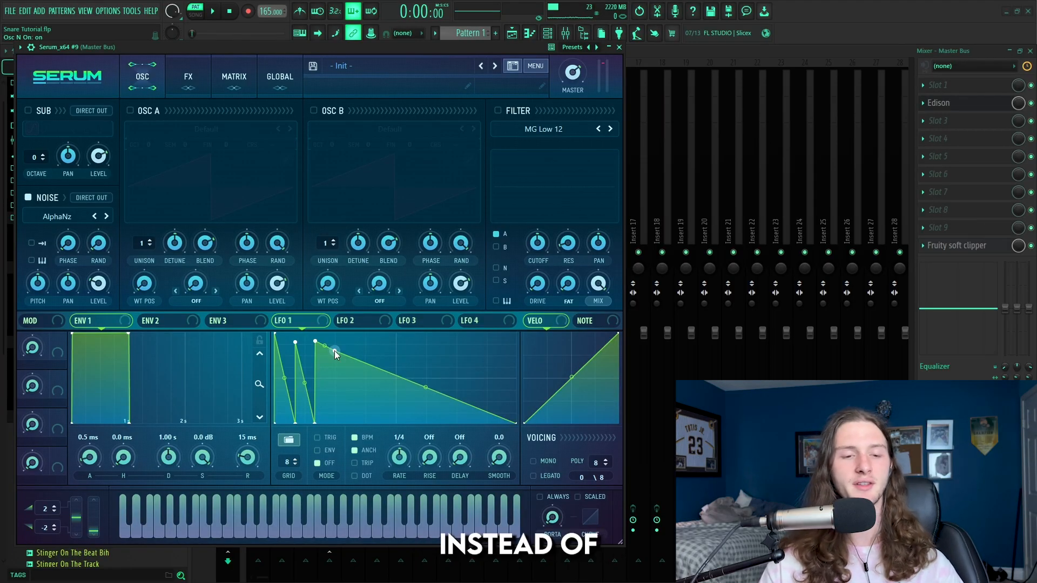
left_click_drag(336, 350, 337, 390)
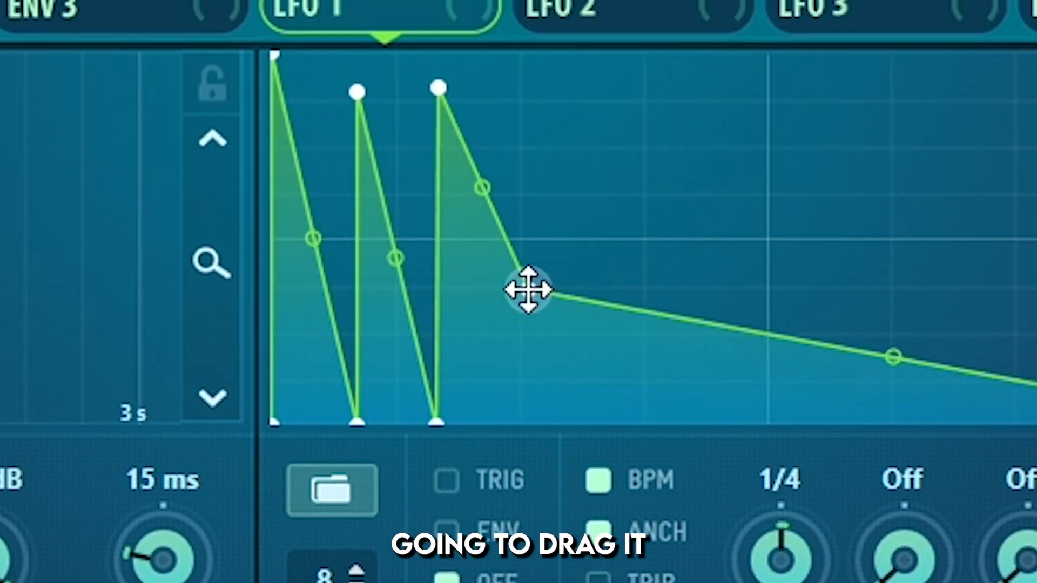
left_click_drag(528, 289, 526, 244)
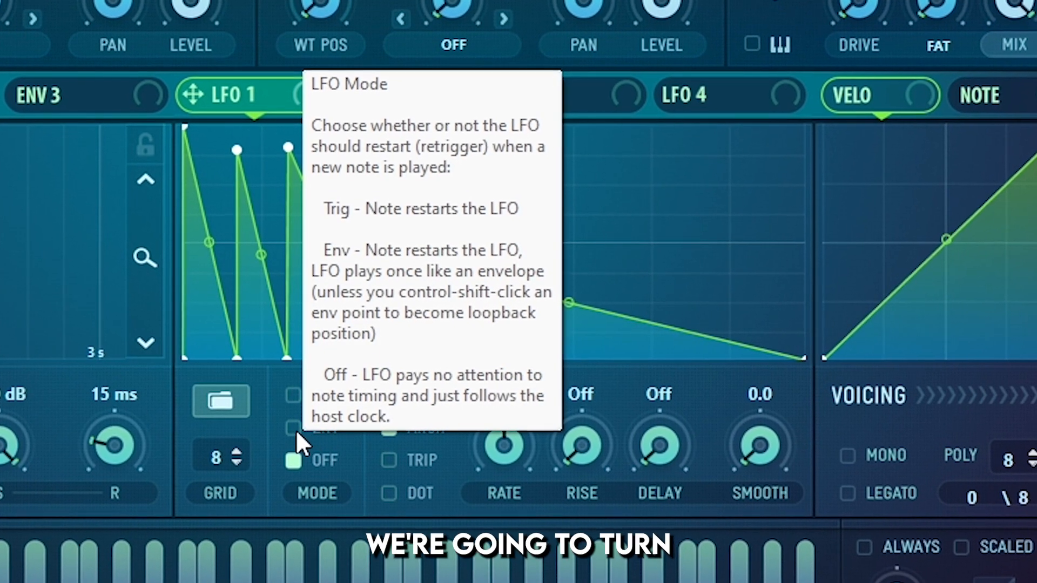
left_click(294, 429)
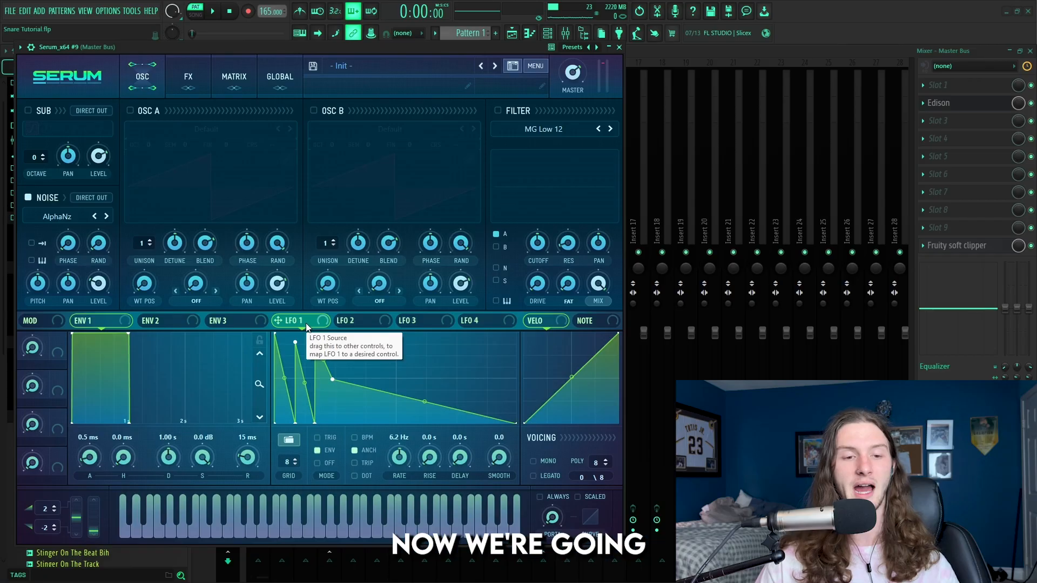
Map LFO 1 to the noise level at an amount of 100, with the base level turned all the way down.
left_click(394, 397)
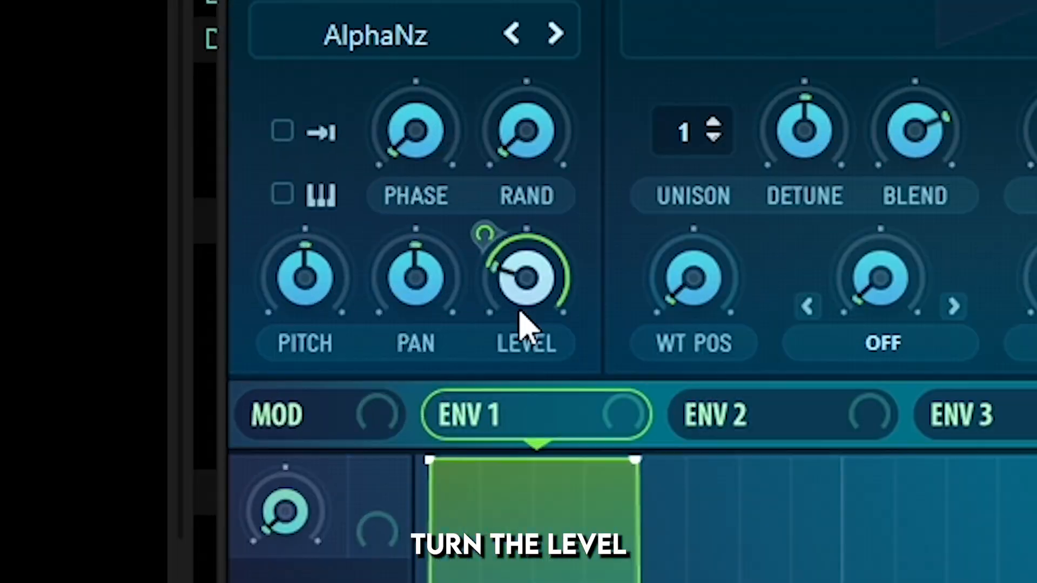
left_click_drag(99, 283, 92, 343)
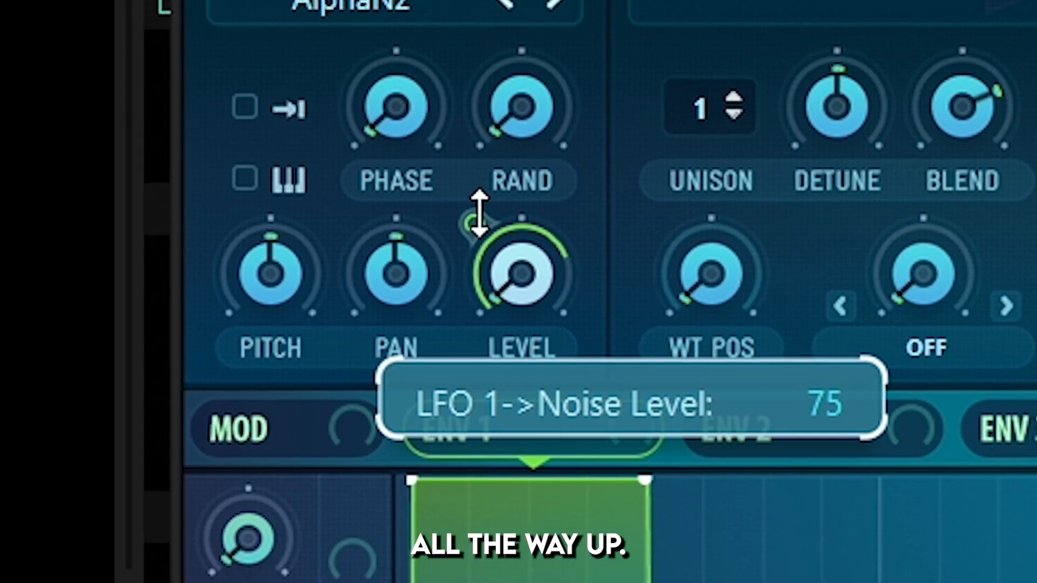
left_click_drag(479, 216, 540, 1)
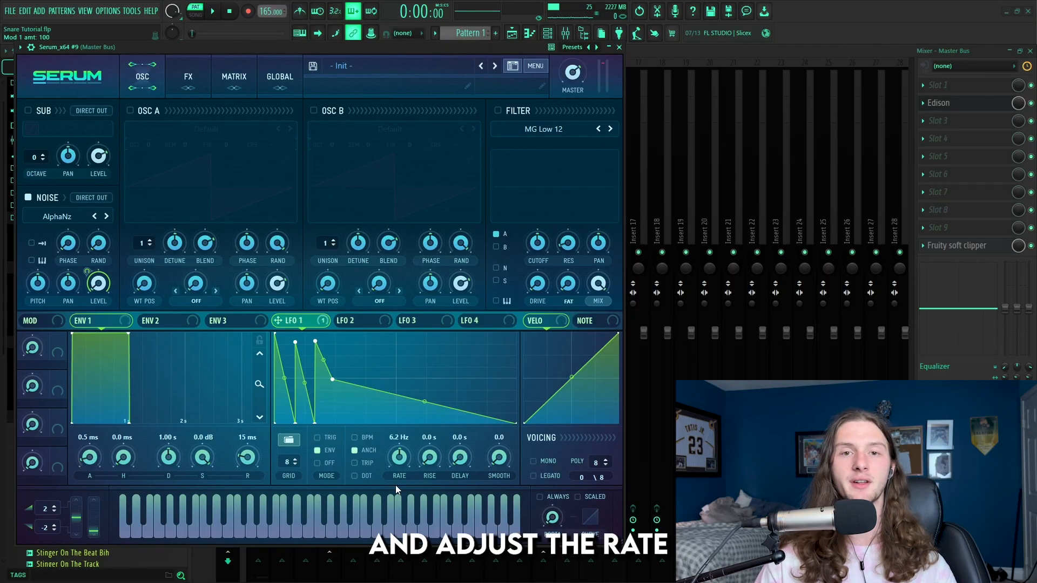
left_click_drag(399, 458, 401, 462)
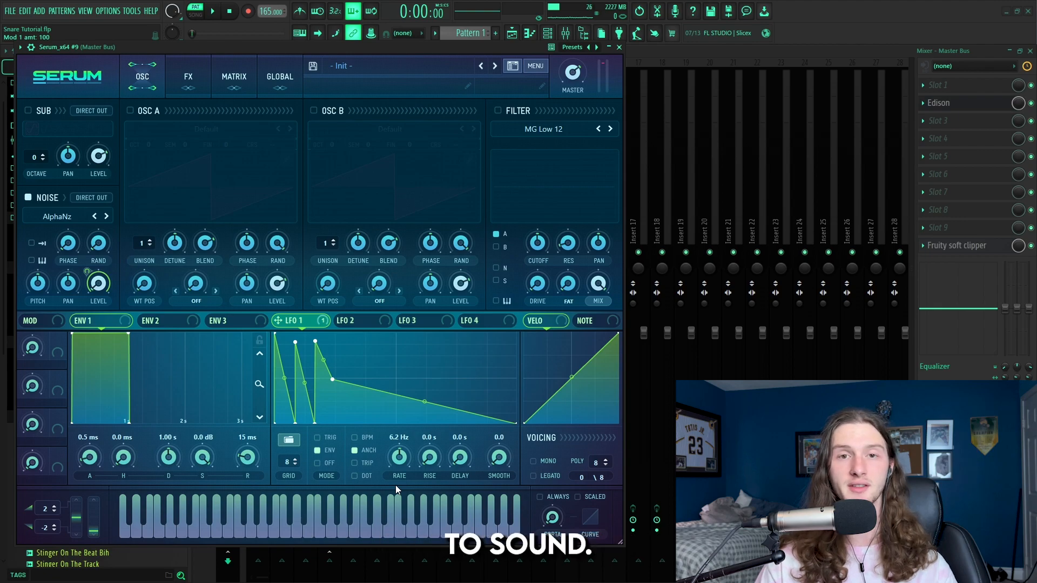
left_click_drag(521, 451, 532, 456)
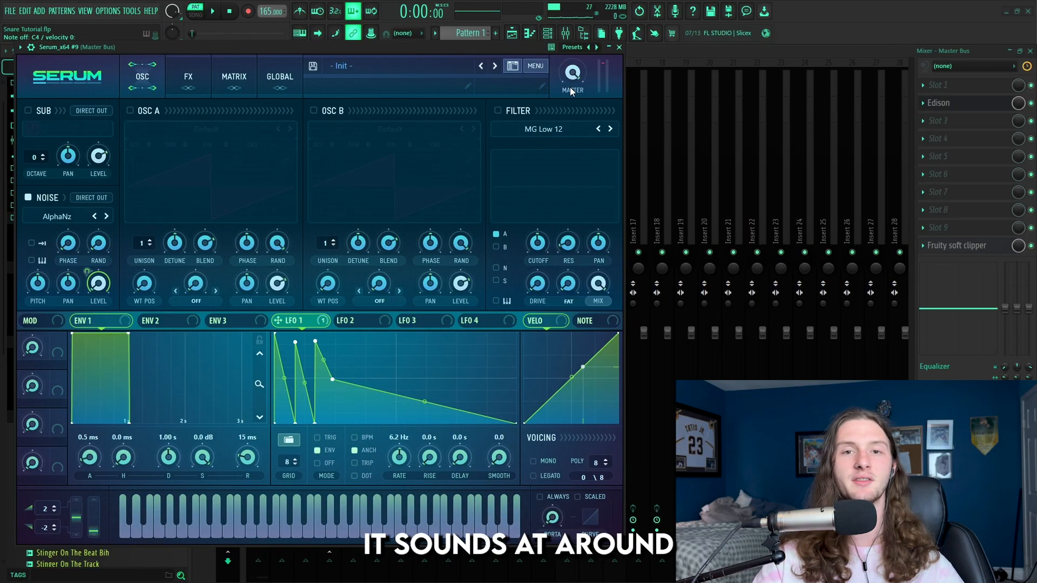
Enable the Distortion effect in Tube mode and the Compressor in the noise layer's Serum effects.
left_click(174, 88)
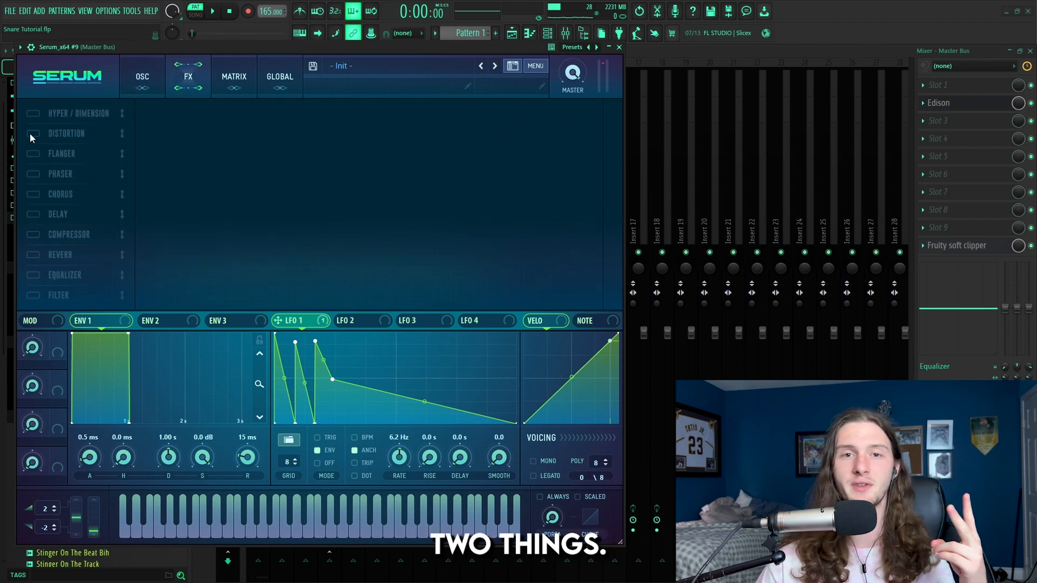
left_click(32, 134)
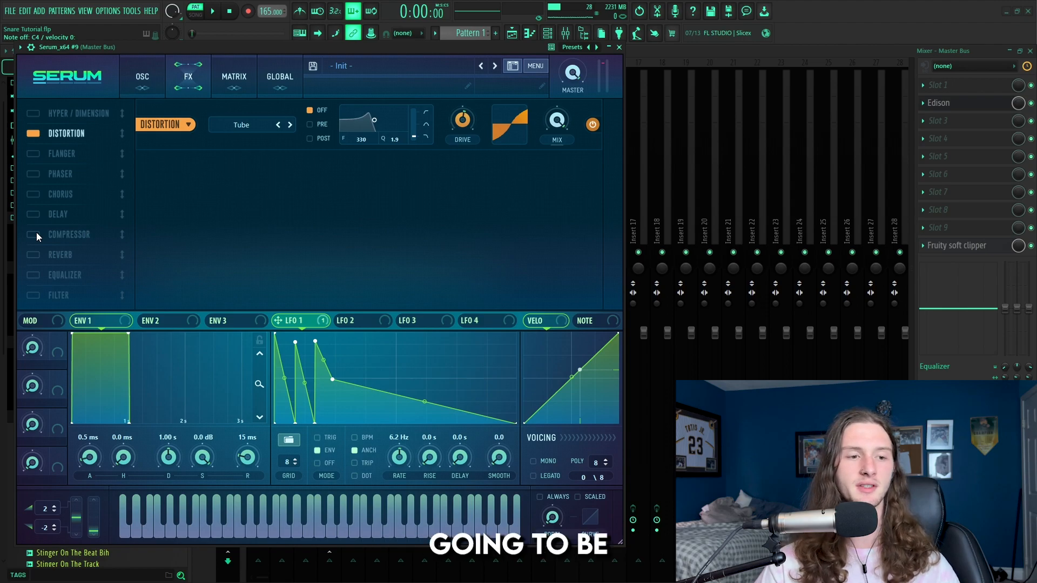
left_click(37, 234)
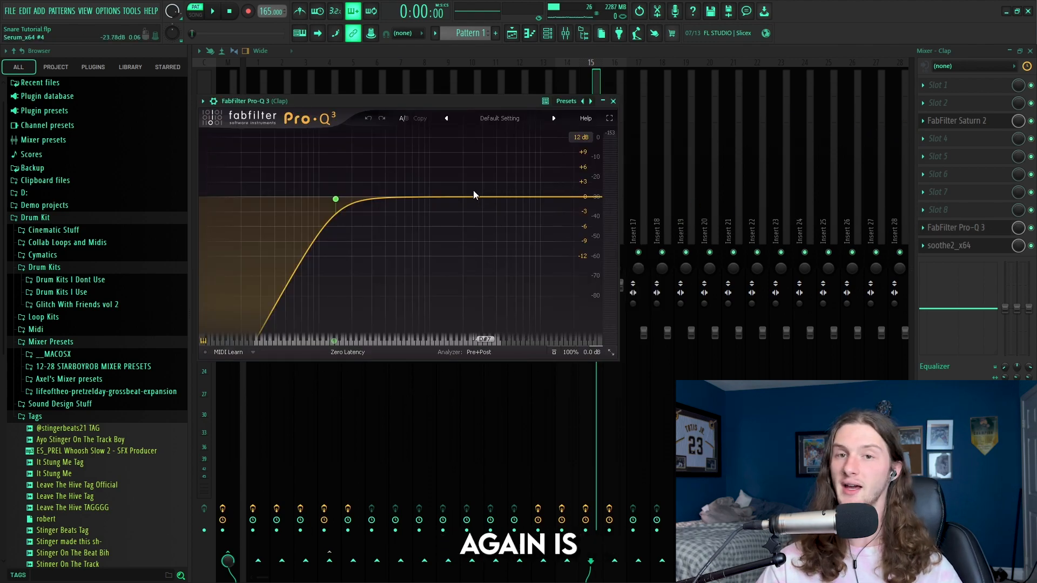
Review the low cut in FabFilter Pro-Q 3 on the Clap mixer track and open that track's soothe2 effect.
mouse_move(312, 198)
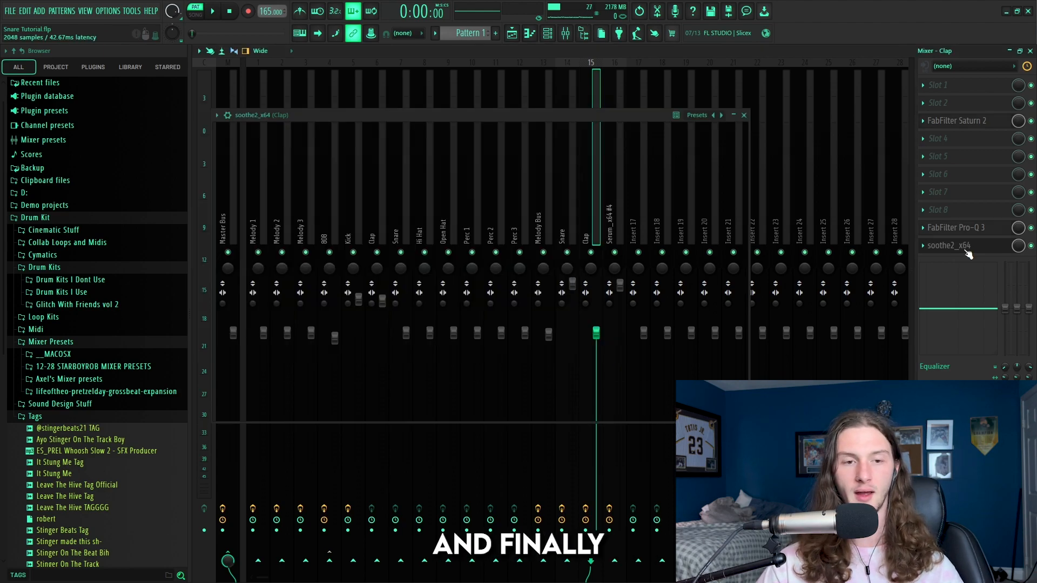
left_click(965, 247)
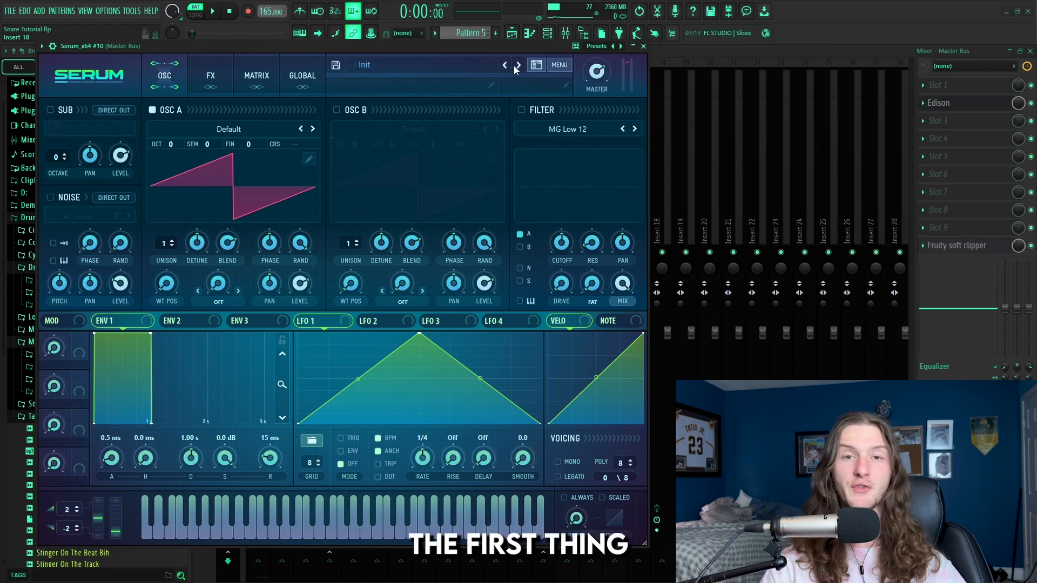
Turn off Osc A in the new Serum instance and enable the noise oscillator with the AlphaNz sample from the Analog category.
left_click(152, 110)
left_click(52, 197)
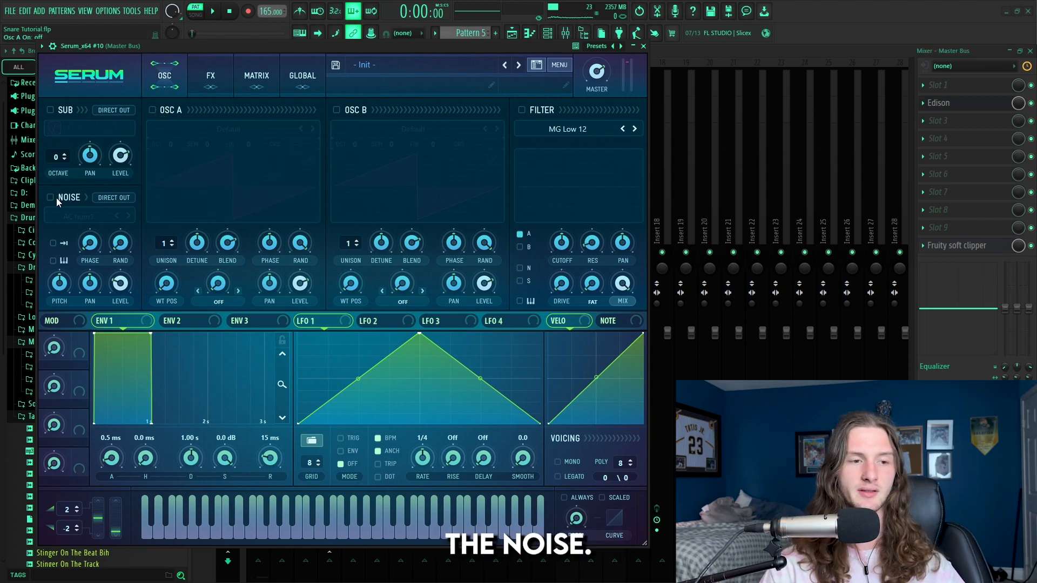
left_click(81, 216)
mouse_move(88, 232)
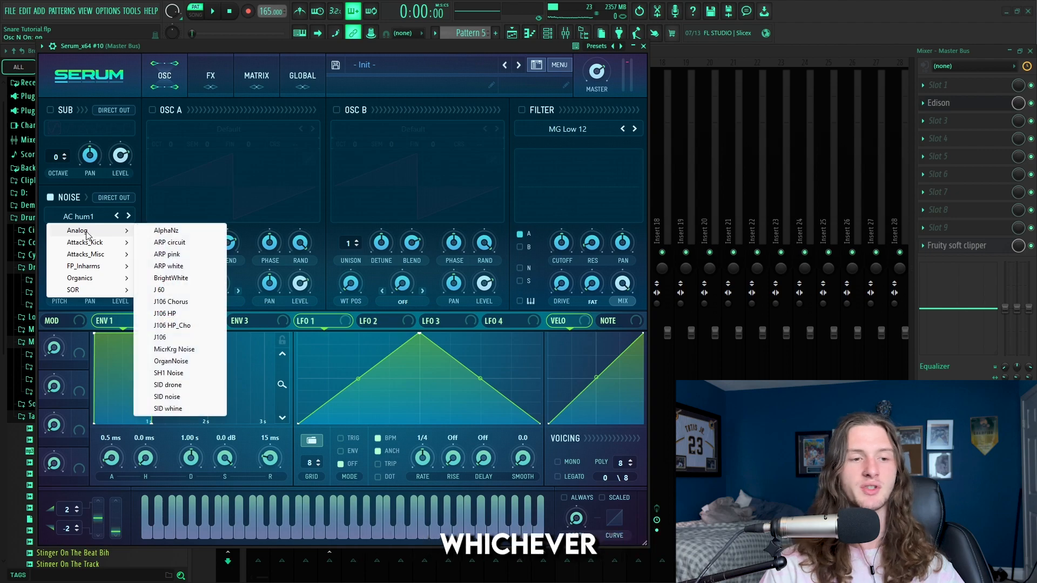
left_click(167, 231)
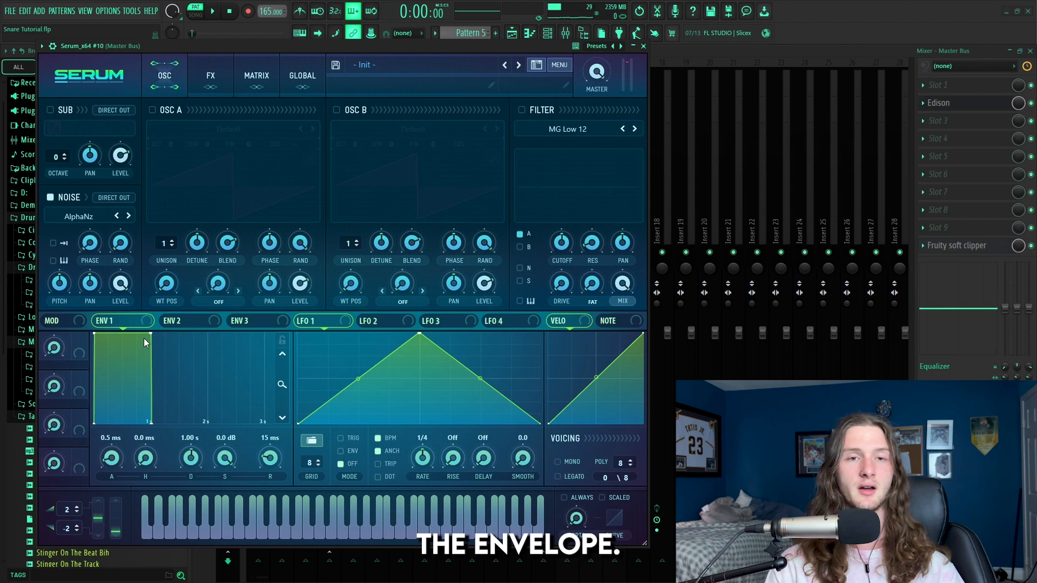
Shape Env 1 into a very short spike with the sustain at -oo dB and a decay of 50 ms.
left_click_drag(149, 335, 97, 431)
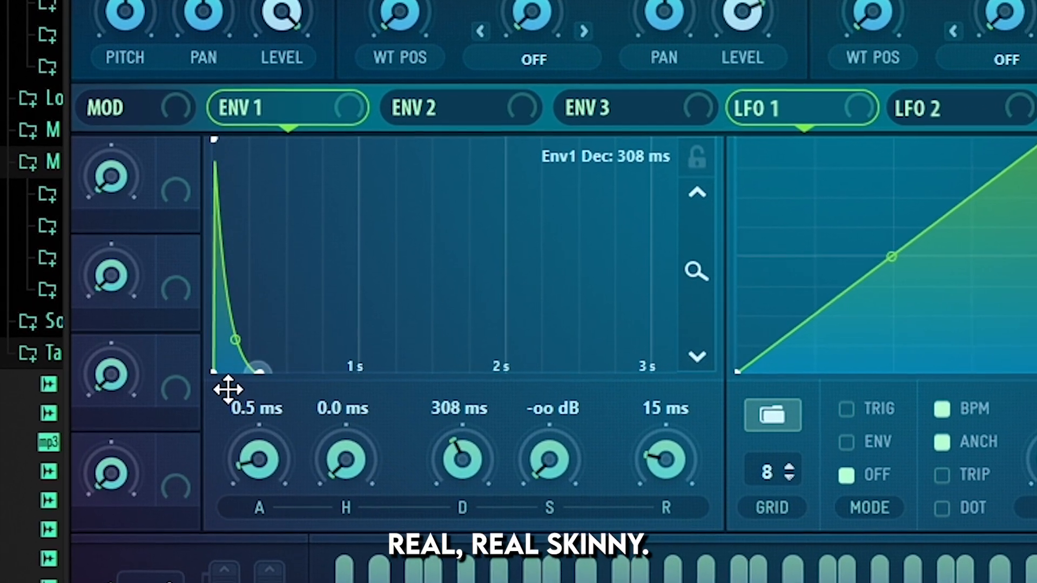
left_click_drag(228, 388, 171, 412)
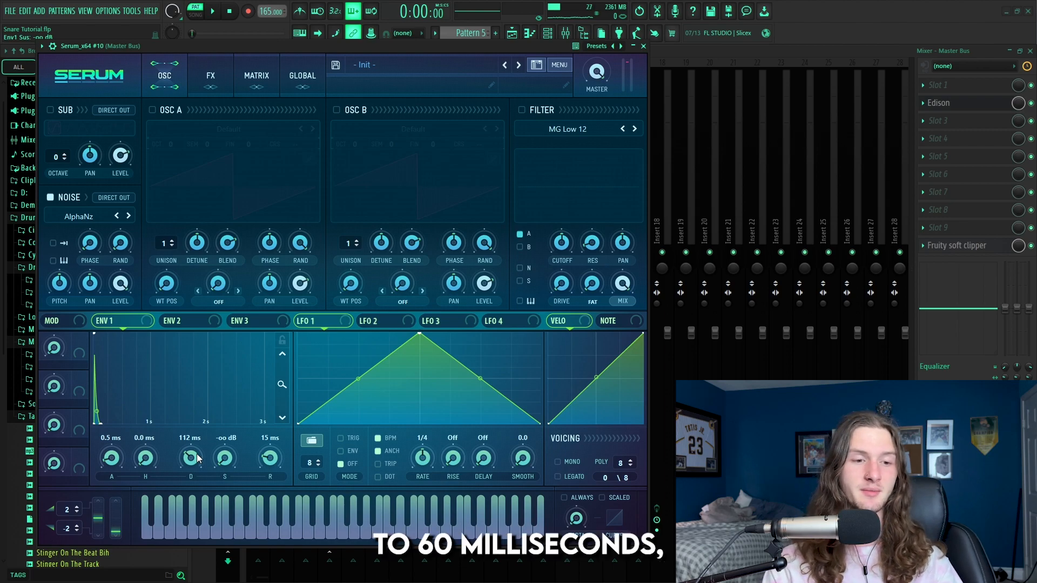
left_click_drag(198, 457, 187, 458)
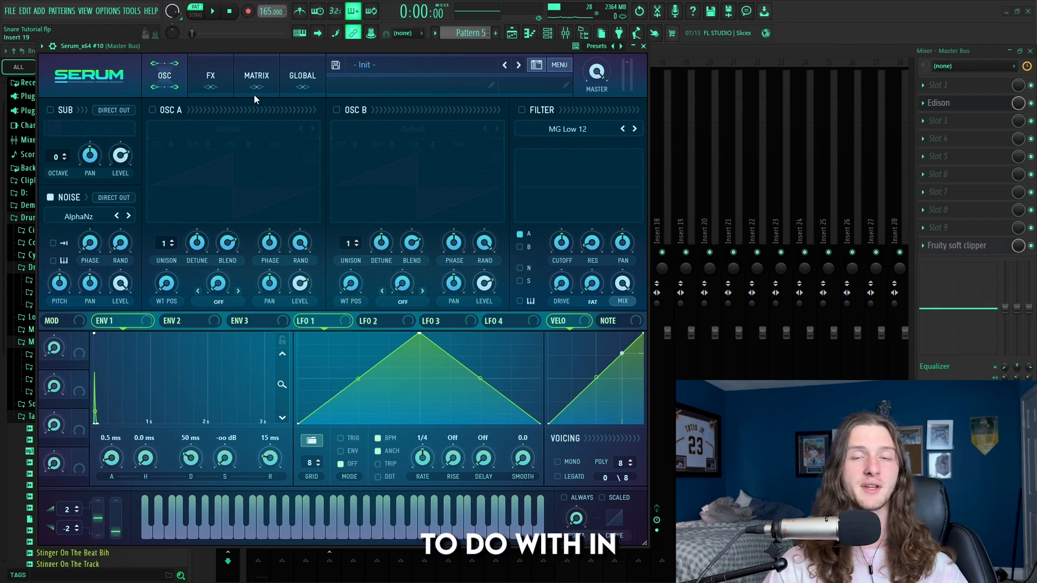
Open the effects page of the new Serum instance and the FabFilter Pro-Q 3 equalizer on the Serum_x64 #4 mixer track.
left_click(211, 86)
left_click_drag(500, 99, 493, 111)
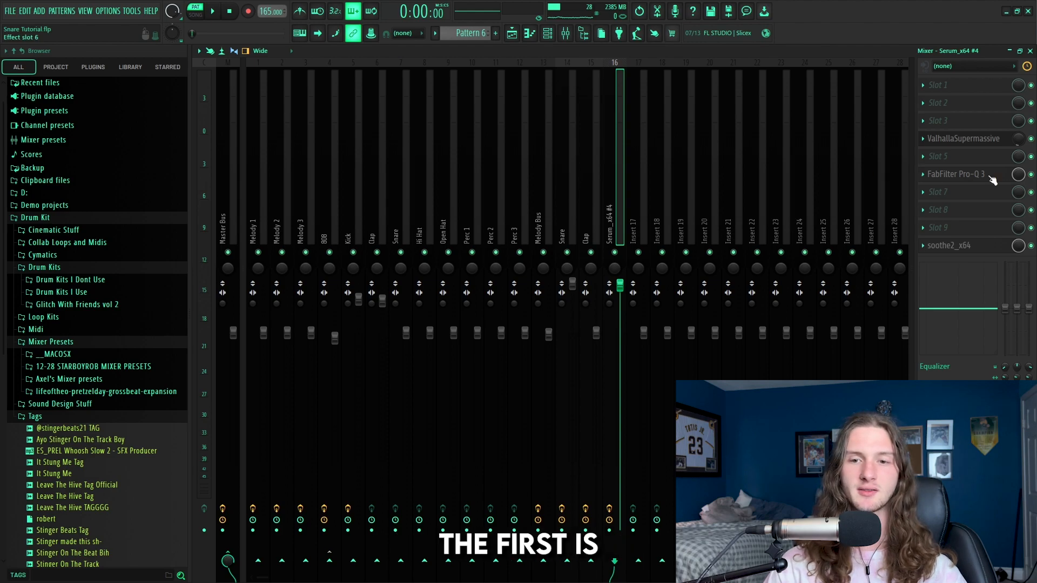
left_click(972, 174)
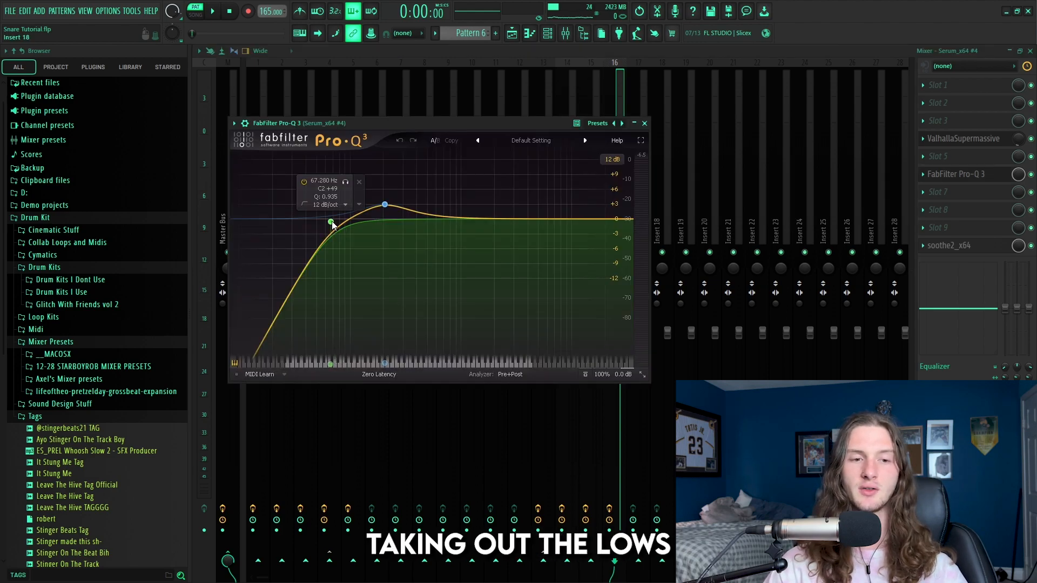